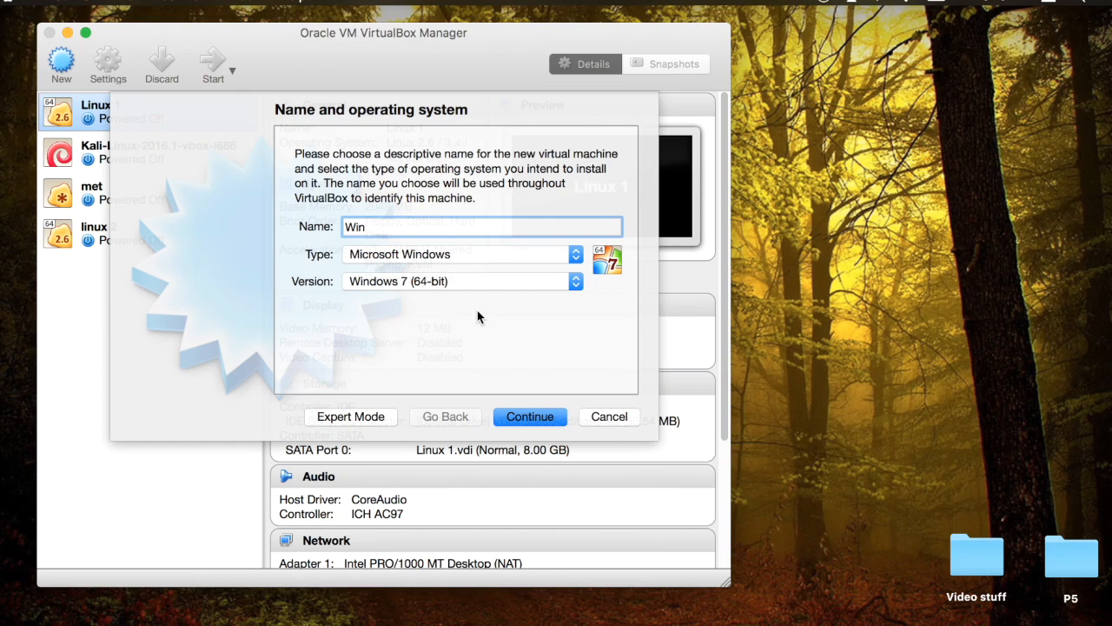
- Name the new Windows 7 (64-bit) virtual machine Windows and allocate 2048 MB of memory to it
type("s")
left_click(552, 420)
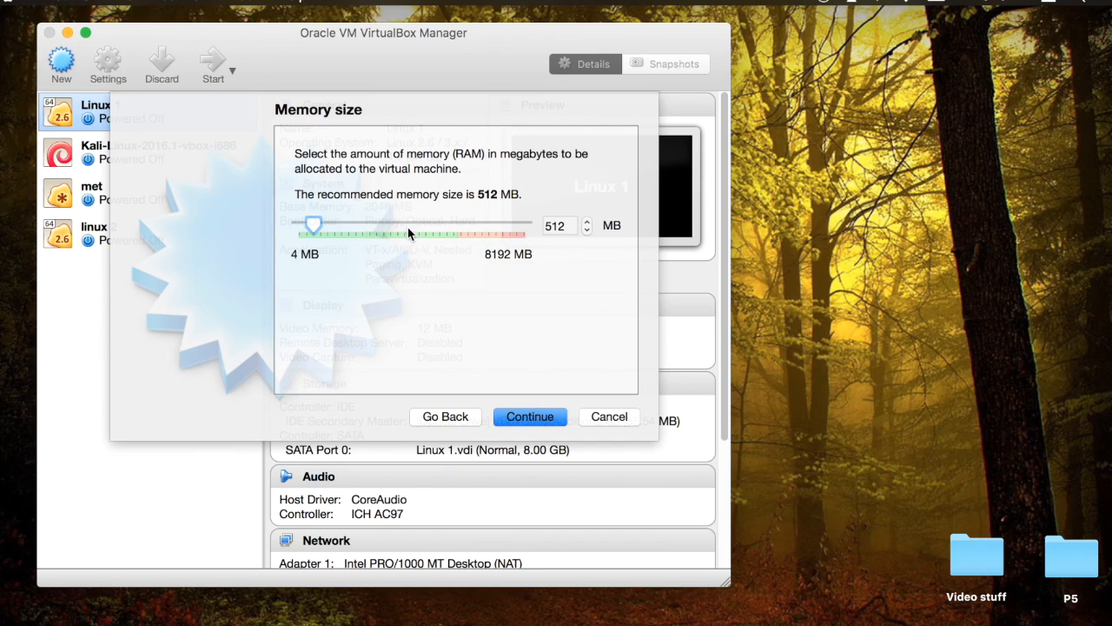
left_click_drag(393, 224, 357, 221)
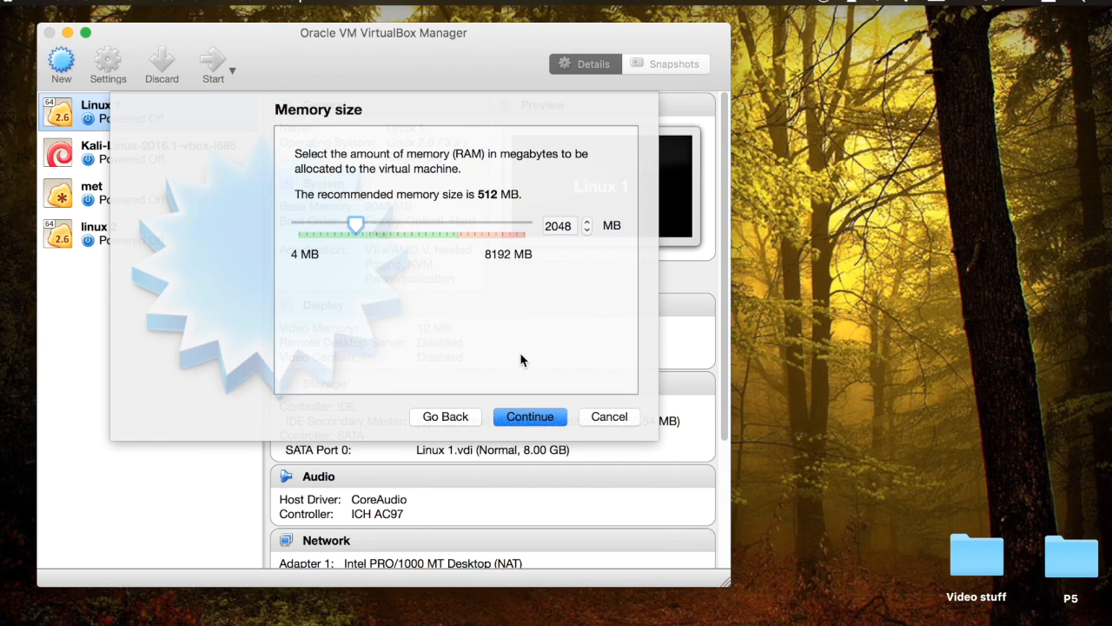
left_click(524, 417)
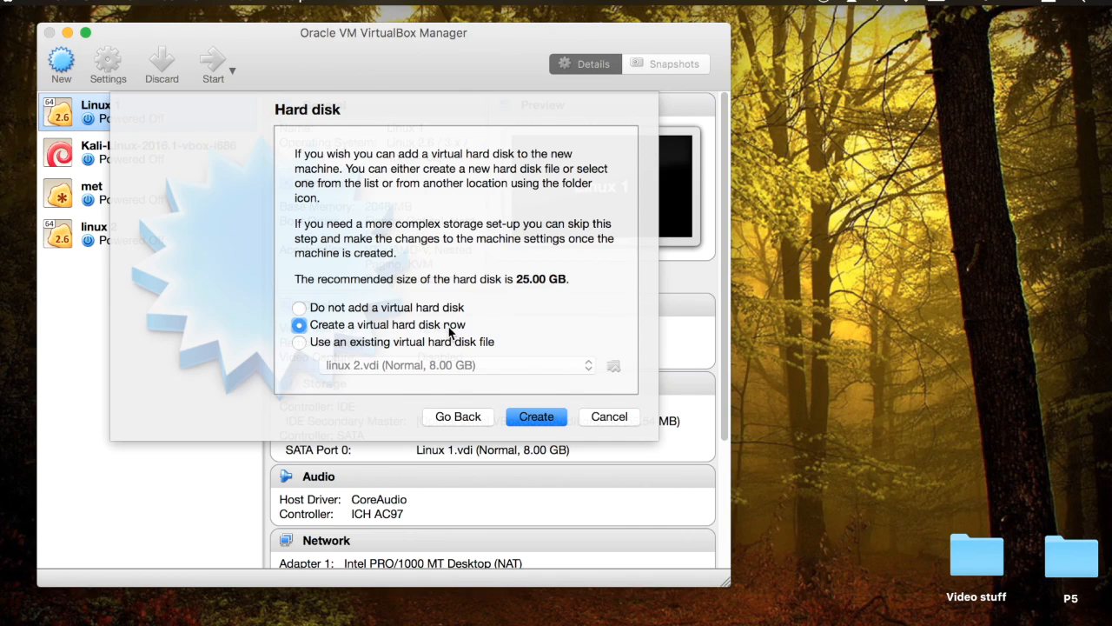
- Choose to create a new virtual hard disk as a dynamically allocated VDI (VirtualBox Disk Image)
left_click(532, 417)
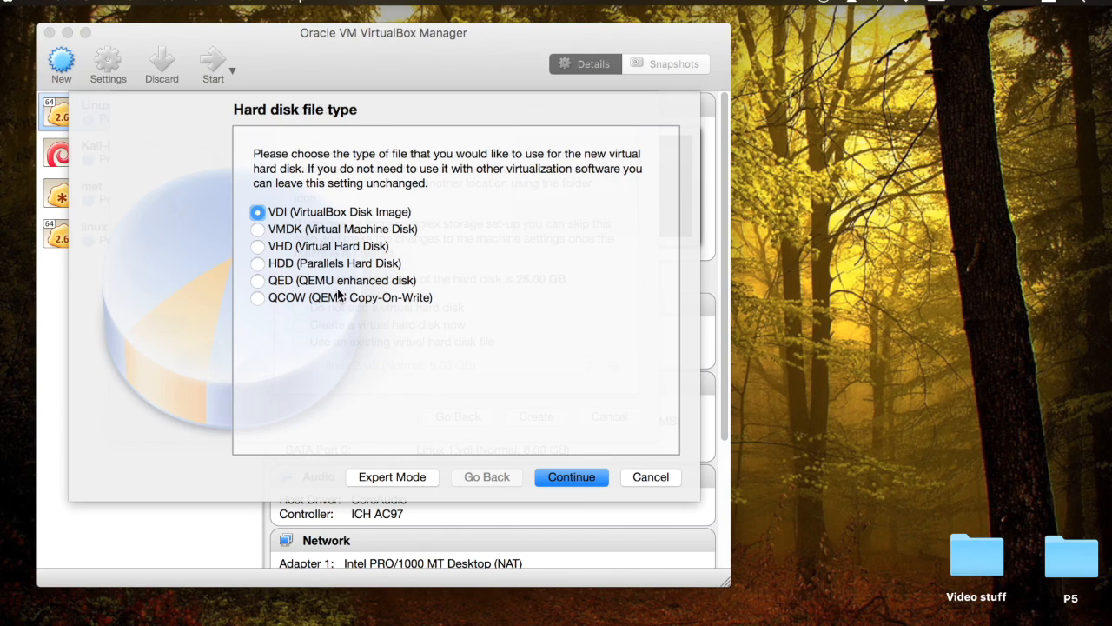
left_click(574, 477)
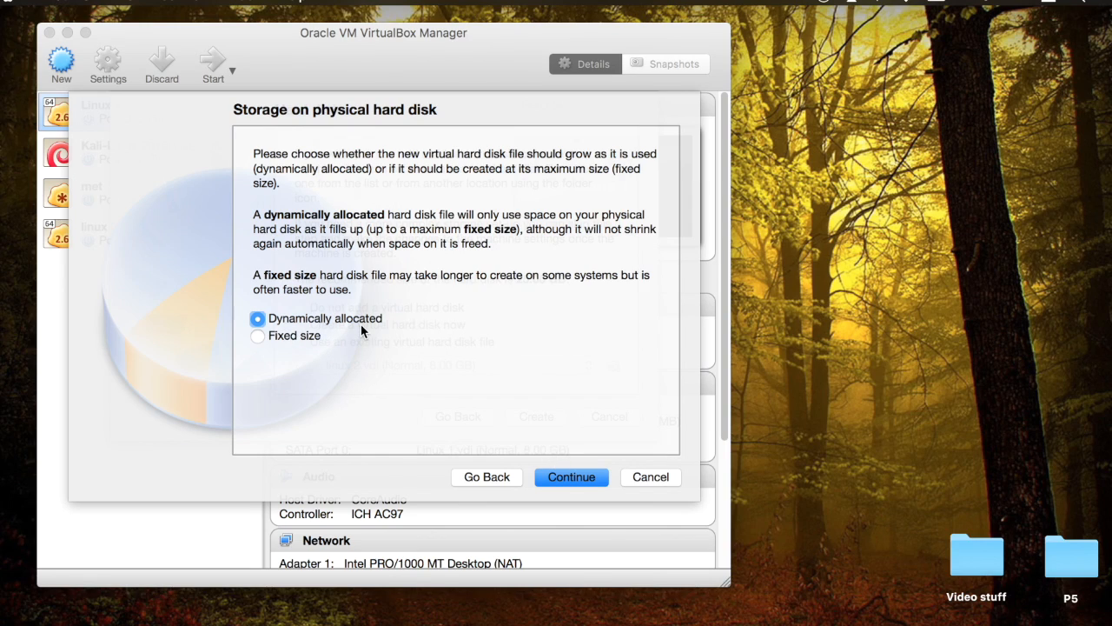
left_click(569, 478)
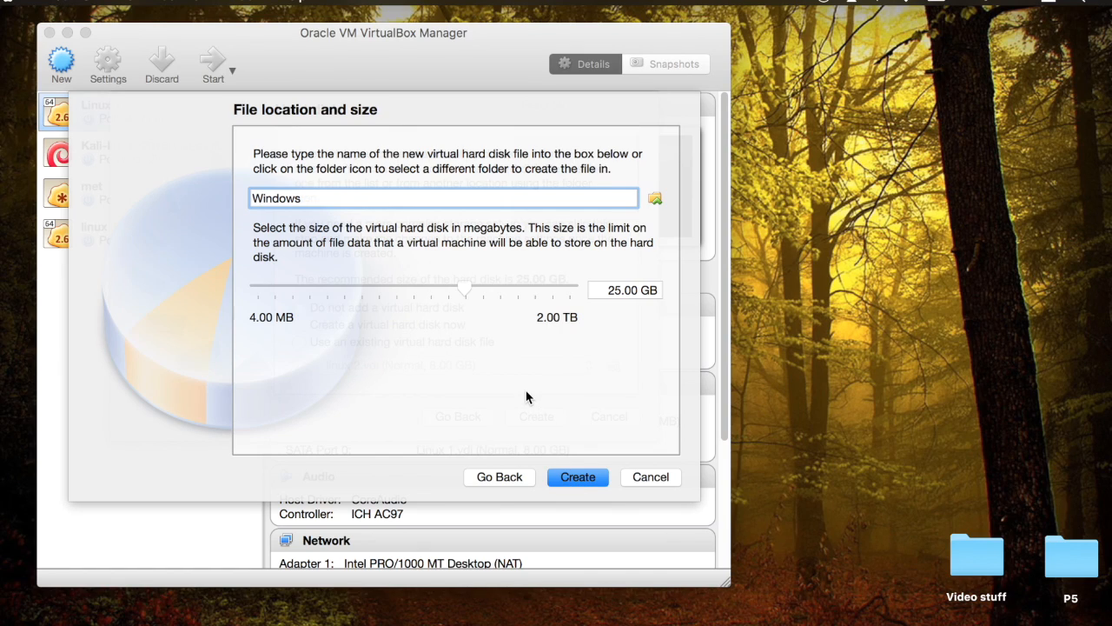
- Set the size of the Windows virtual hard disk to 15.80 GB and create it
left_click(399, 292)
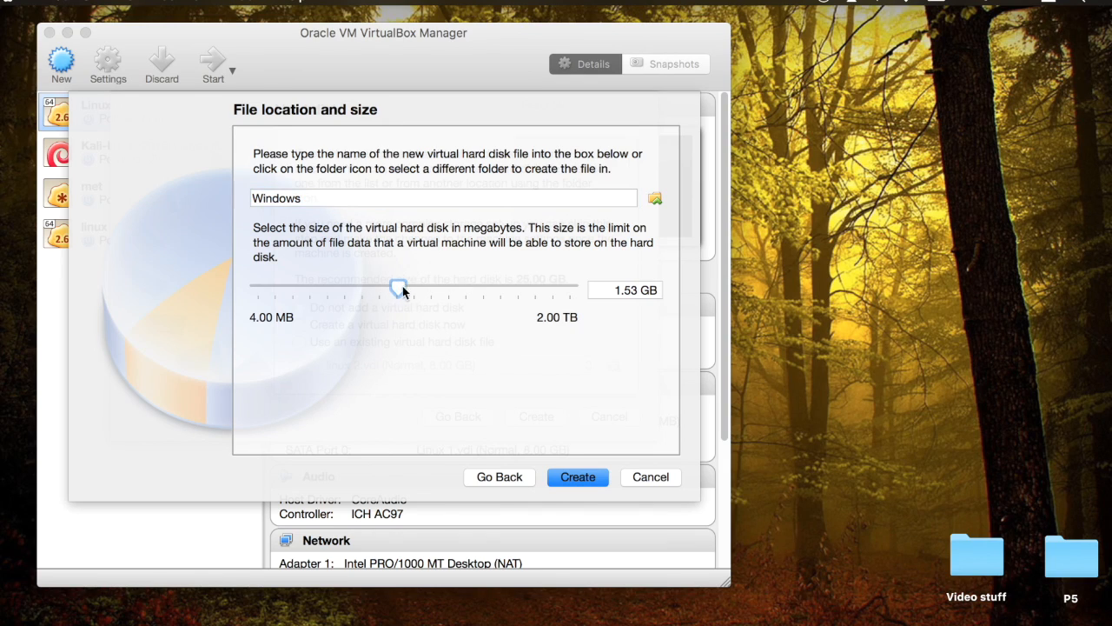
mouse_move(452, 288)
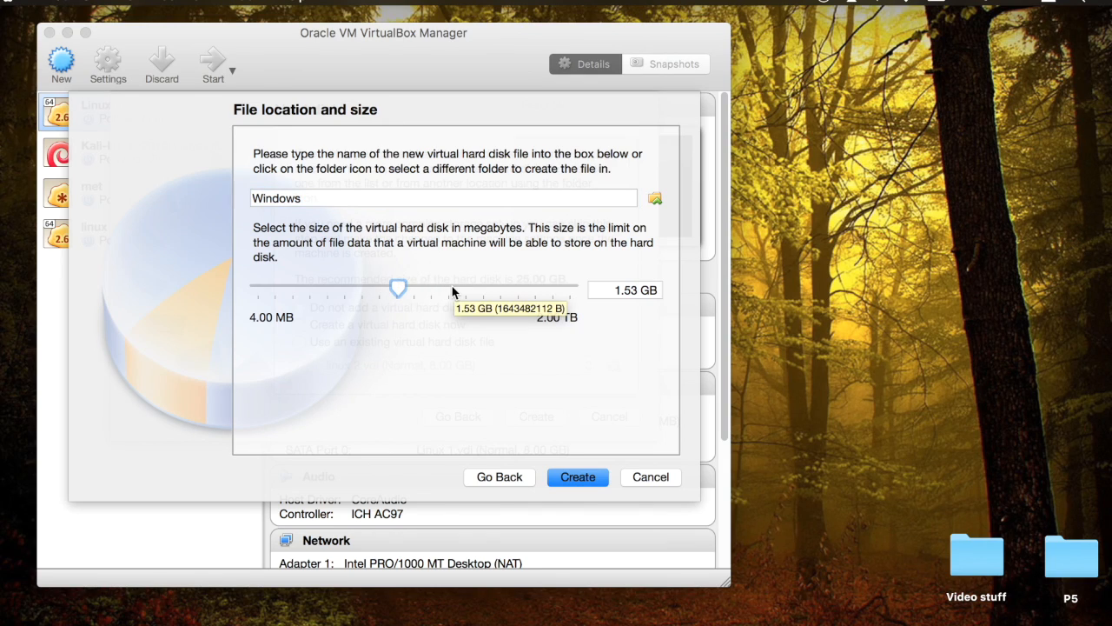
left_click(452, 288)
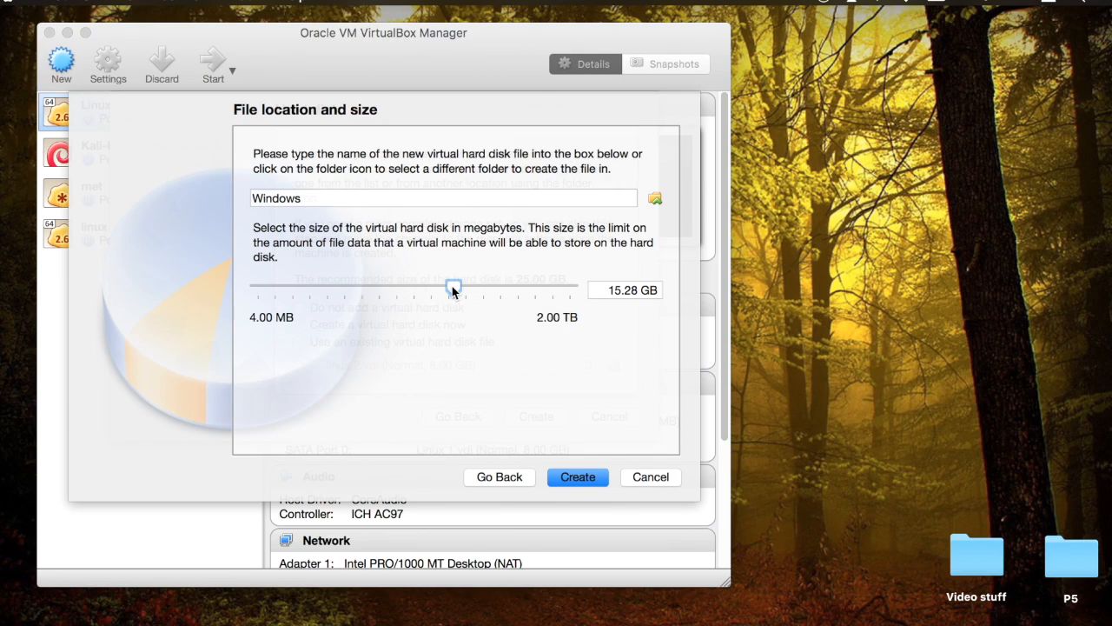
mouse_move(452, 287)
left_mouse_down()
mouse_move(442, 287)
mouse_move(451, 292)
left_mouse_up()
left_click(630, 292)
left_click(639, 292)
key("BackSpace")
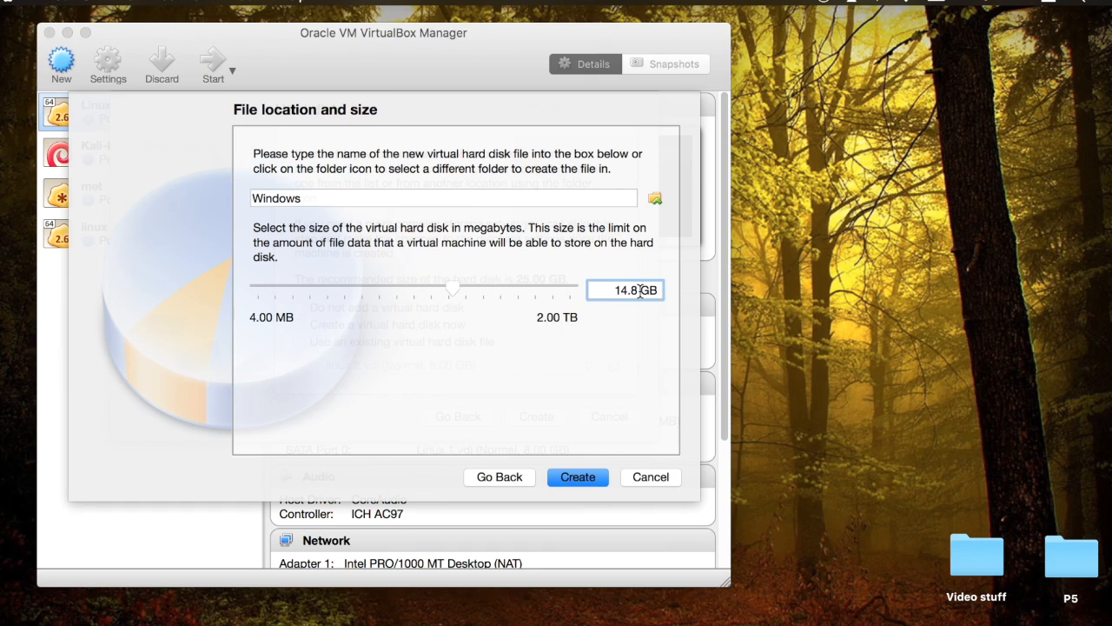
key("BackSpace")
type("5.80")
key("BackSpace")
type("0")
left_click(581, 474)
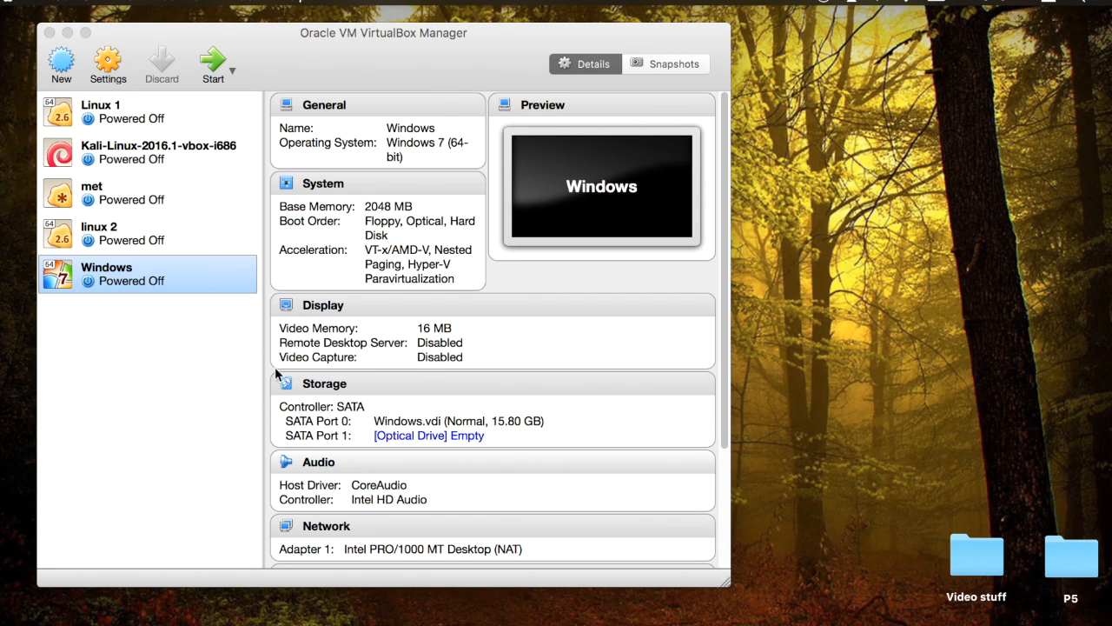
- Start the Windows virtual machine using the en_windows_7_enterprise ISO from the op systems folder as its startup disk
left_click(180, 271)
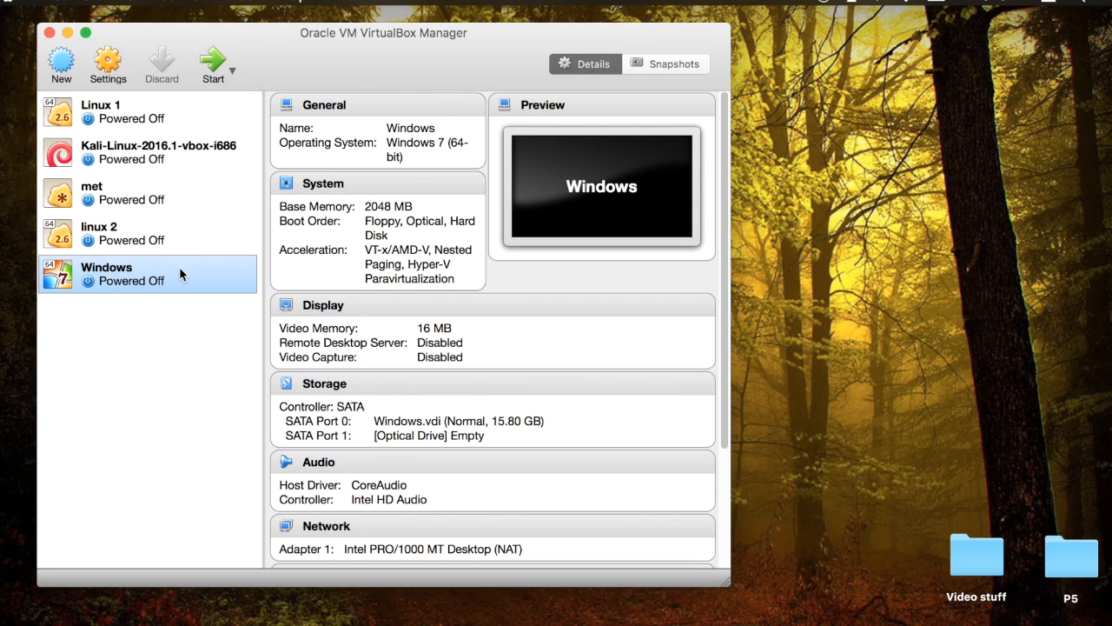
double_click(173, 280)
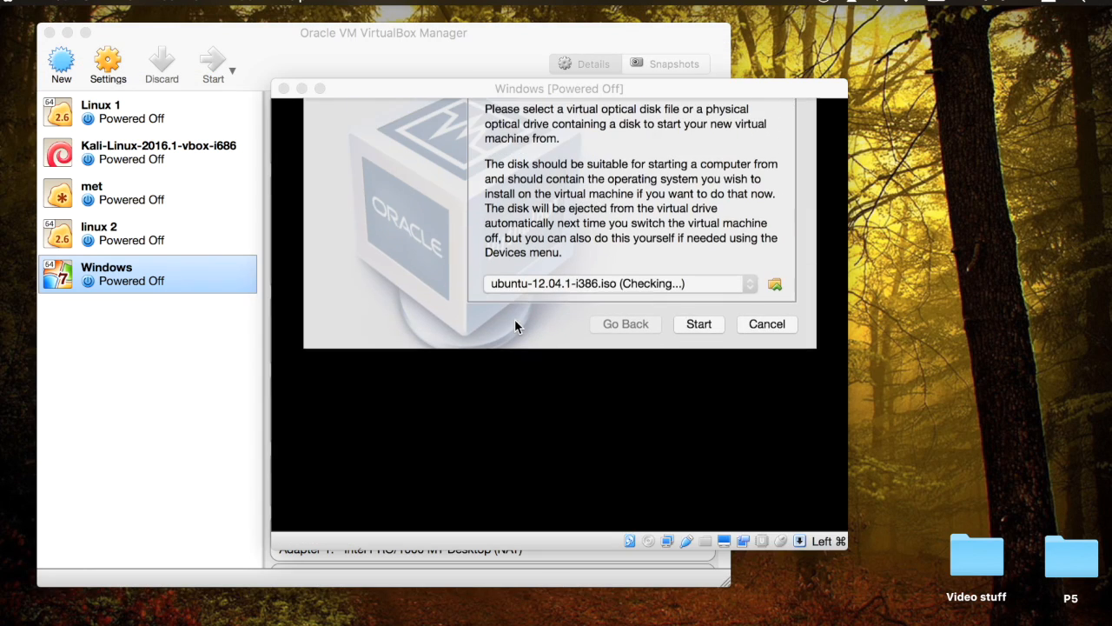
left_click(751, 301)
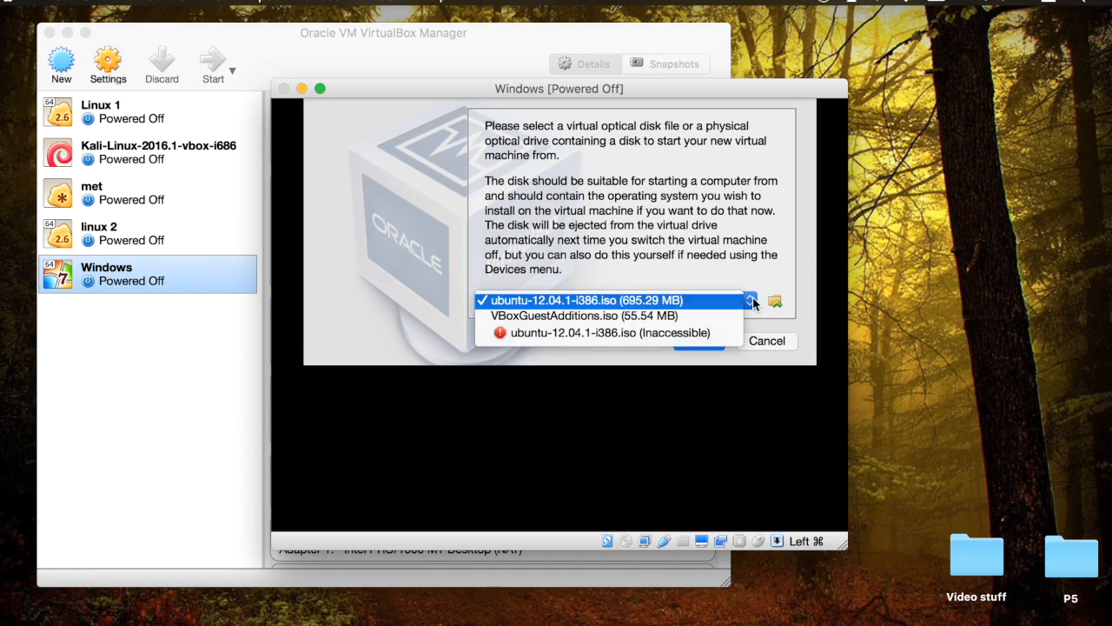
left_click(778, 311)
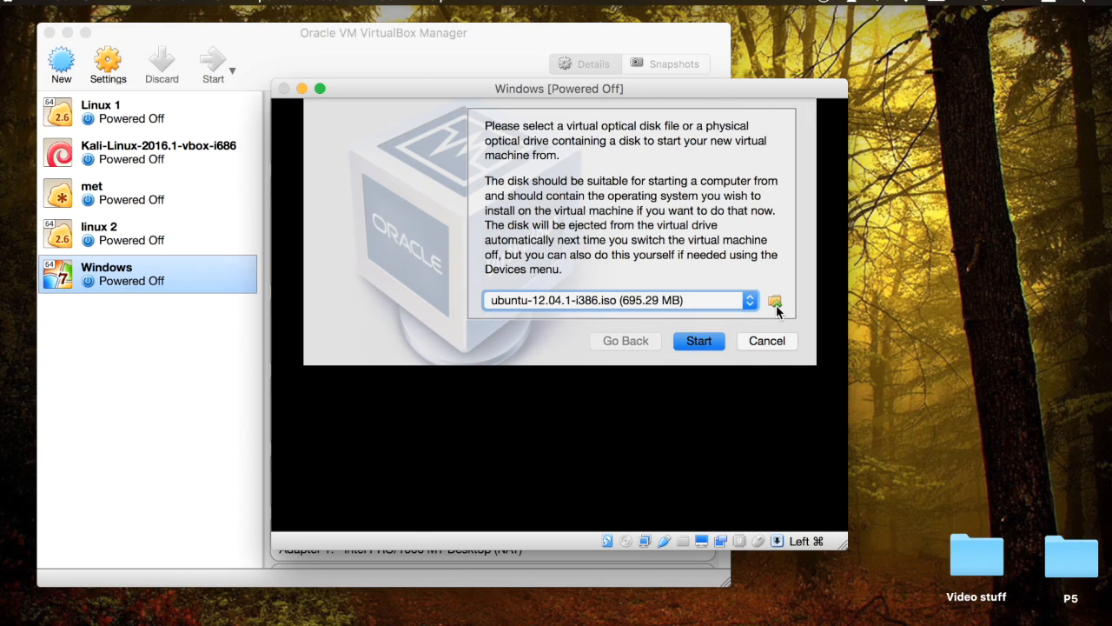
left_click(775, 303)
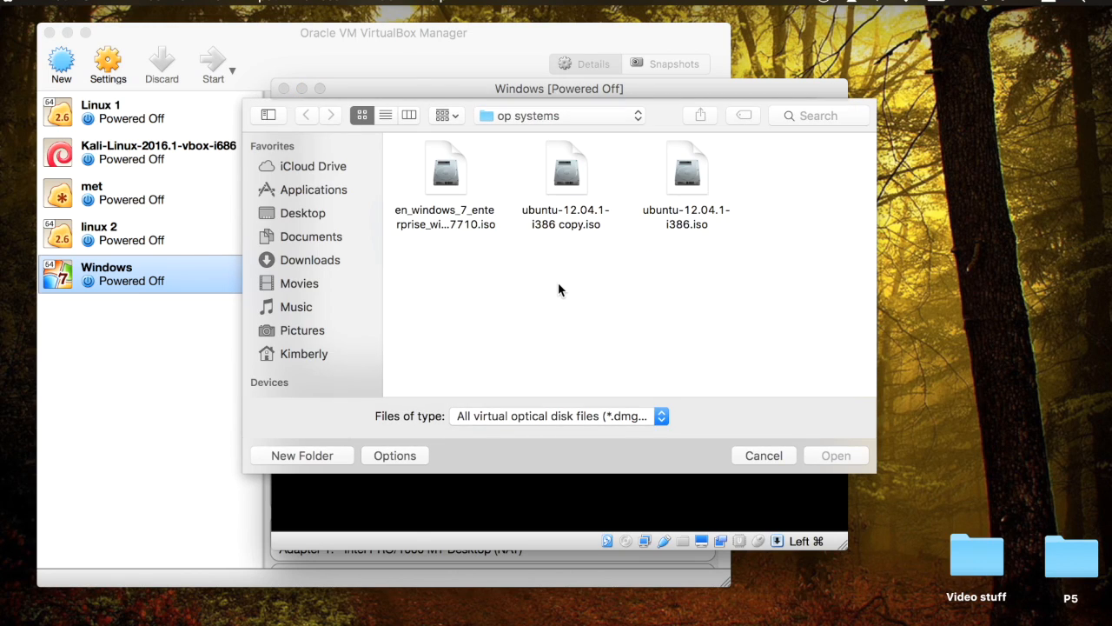
left_click(445, 167)
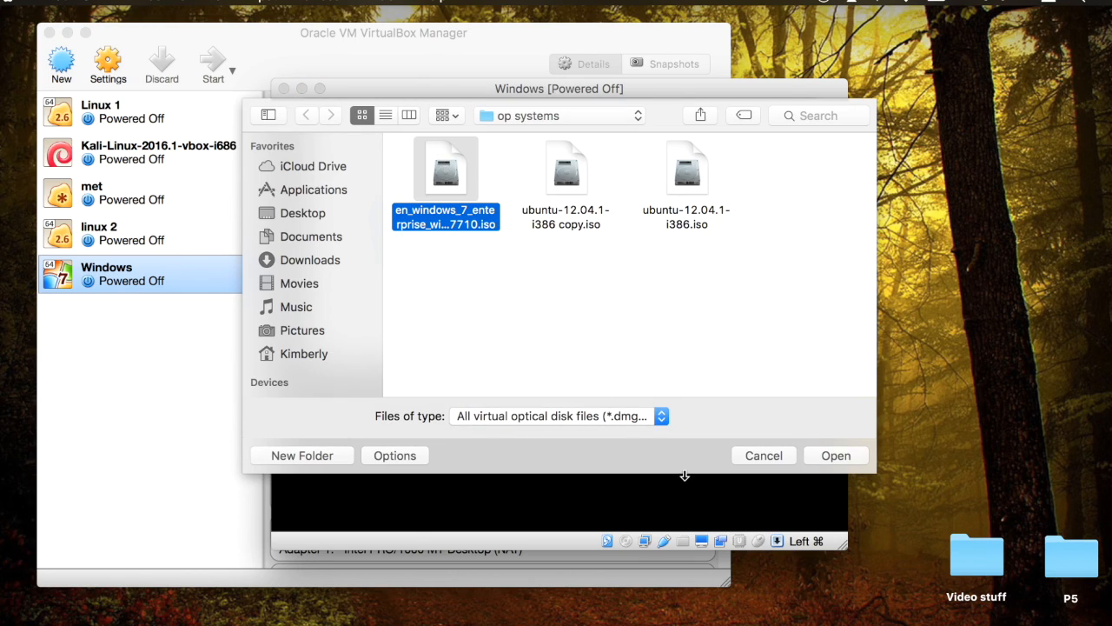
left_click(843, 456)
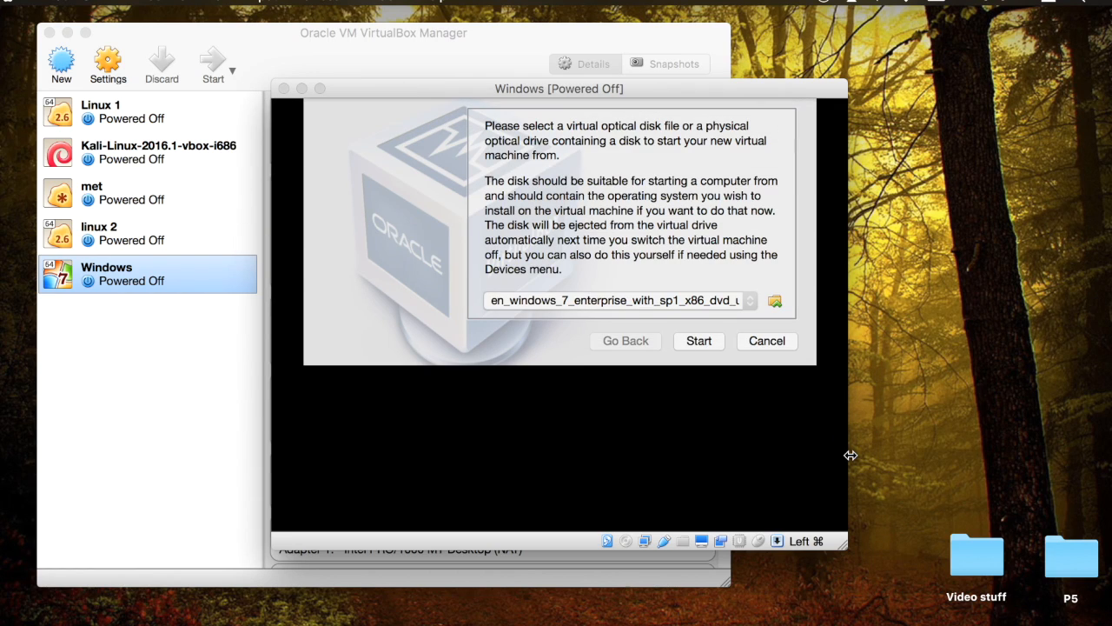
left_click(703, 339)
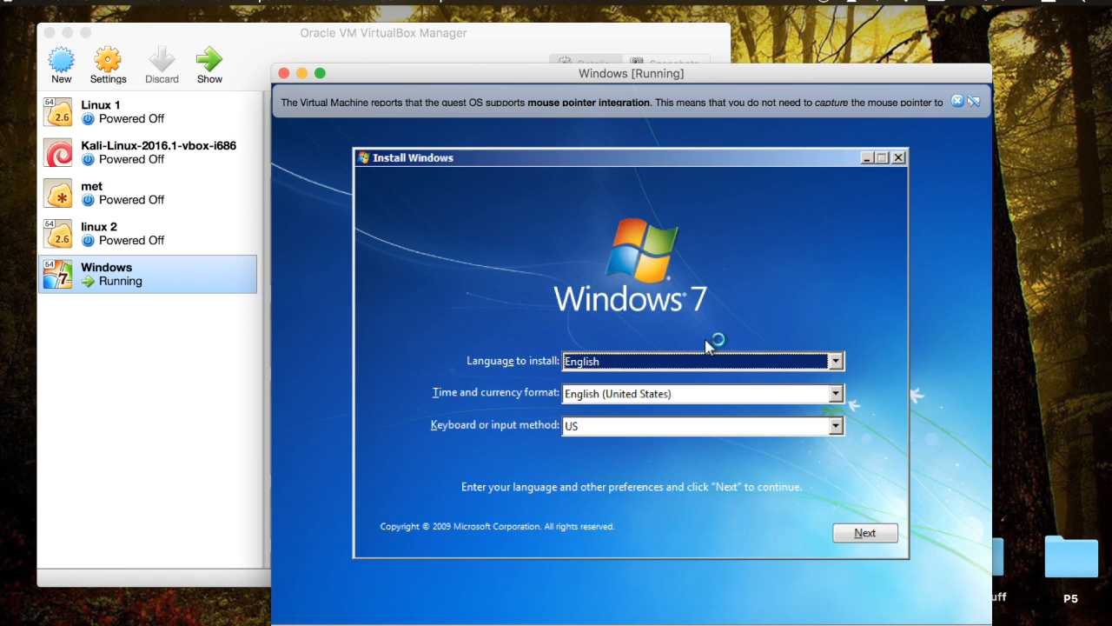
- Begin the Windows 7 installation with English (United States) and US keyboard settings, and accept the license terms
left_click(858, 532)
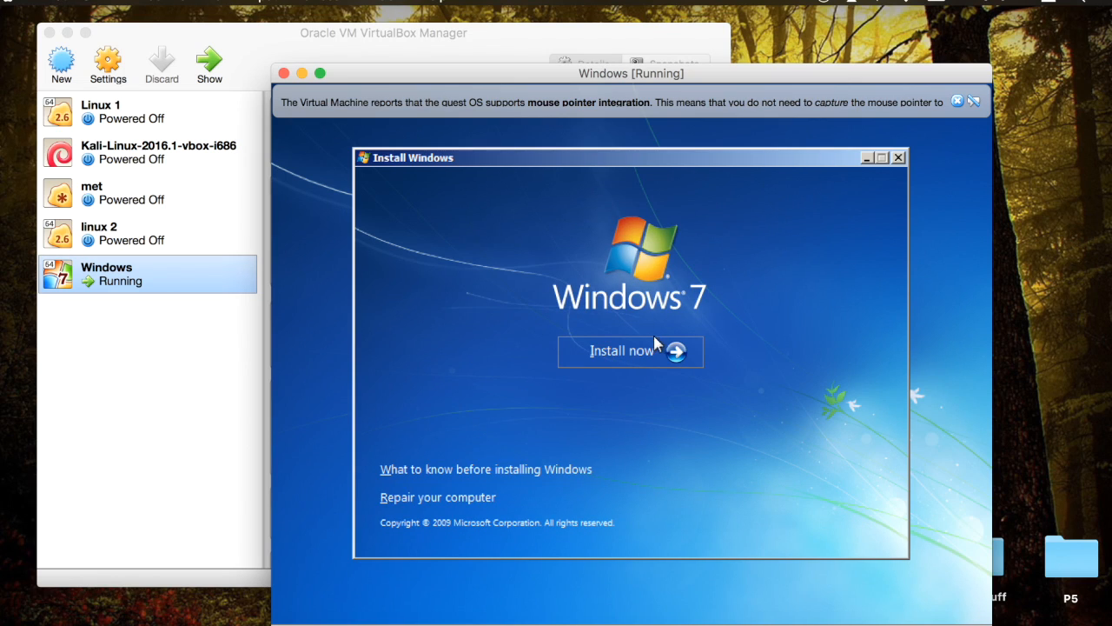
left_click(675, 348)
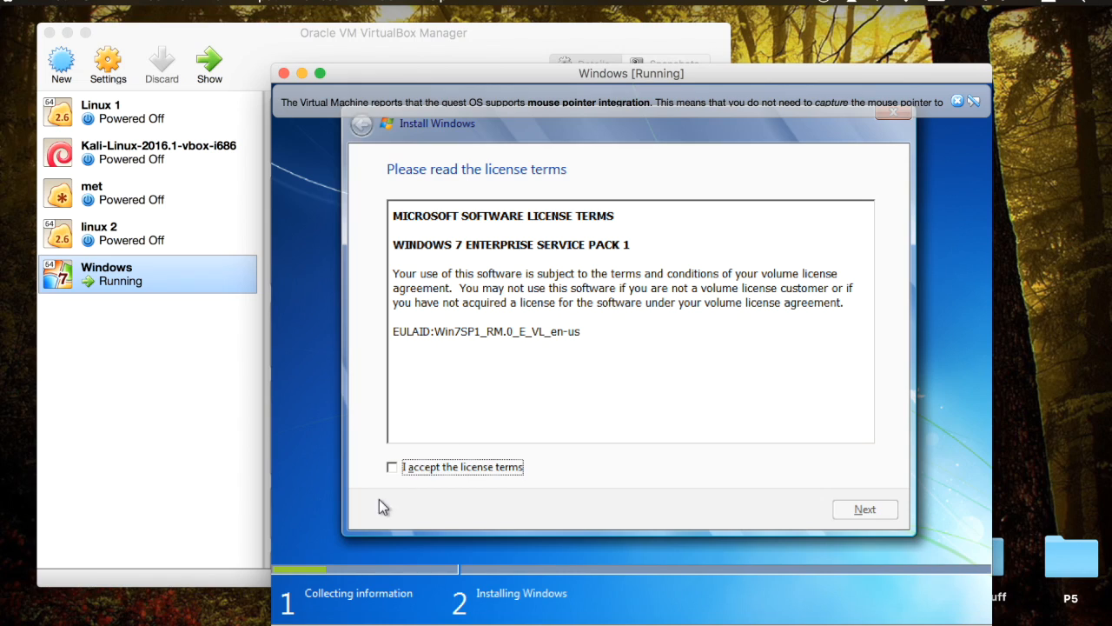
left_click(392, 467)
left_click(884, 519)
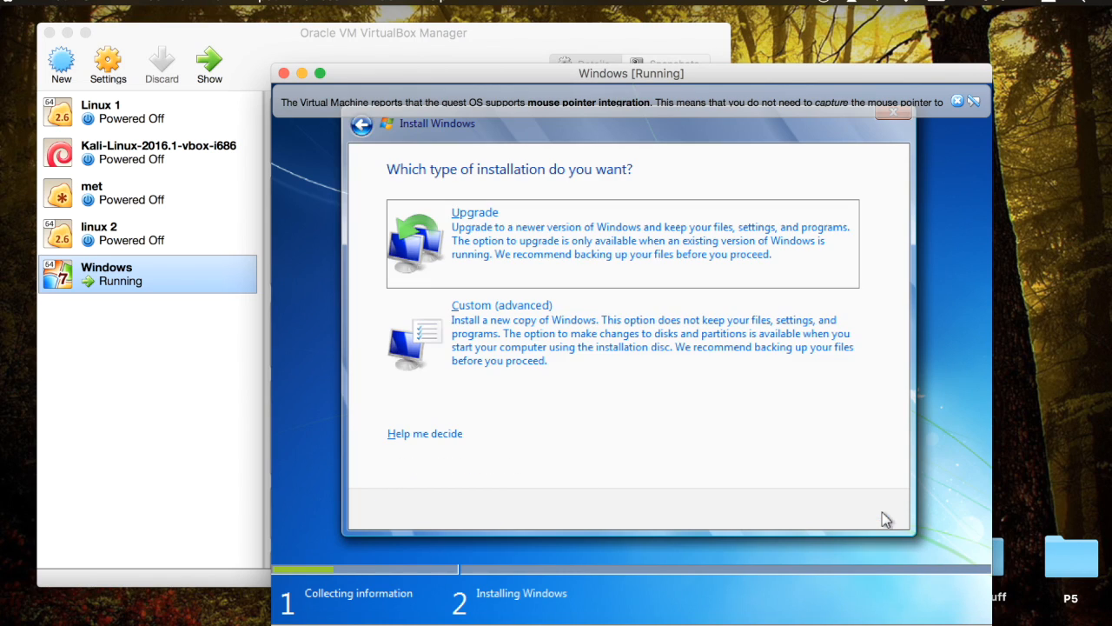
- Choose a custom (advanced) installation and install Windows on the Disk 0 unallocated space
left_click_drag(909, 76, 734, 75)
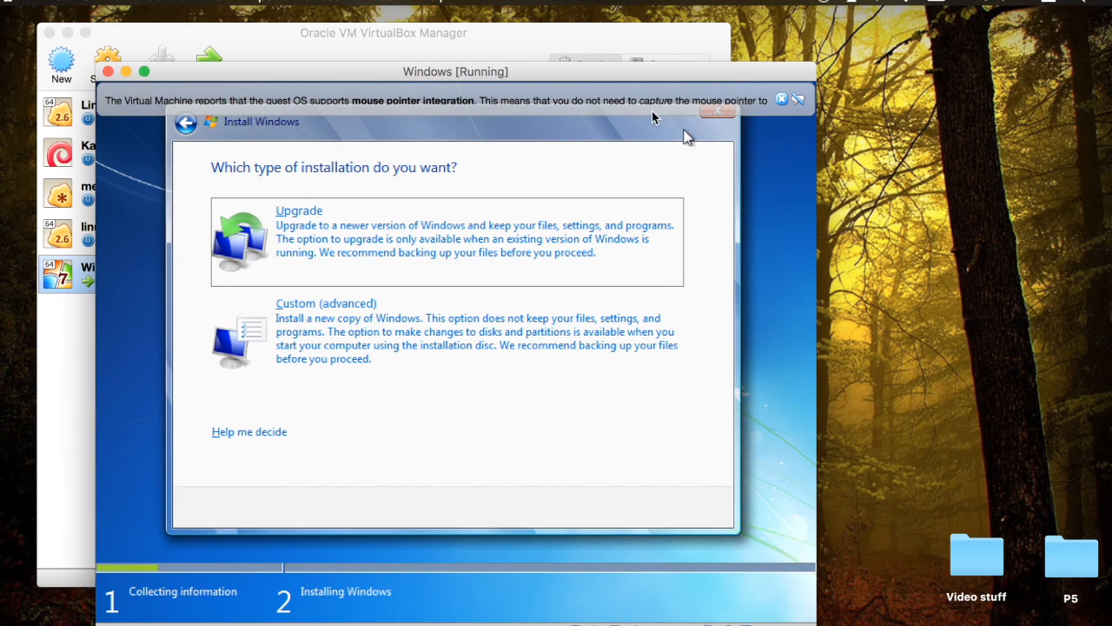
left_click(417, 347)
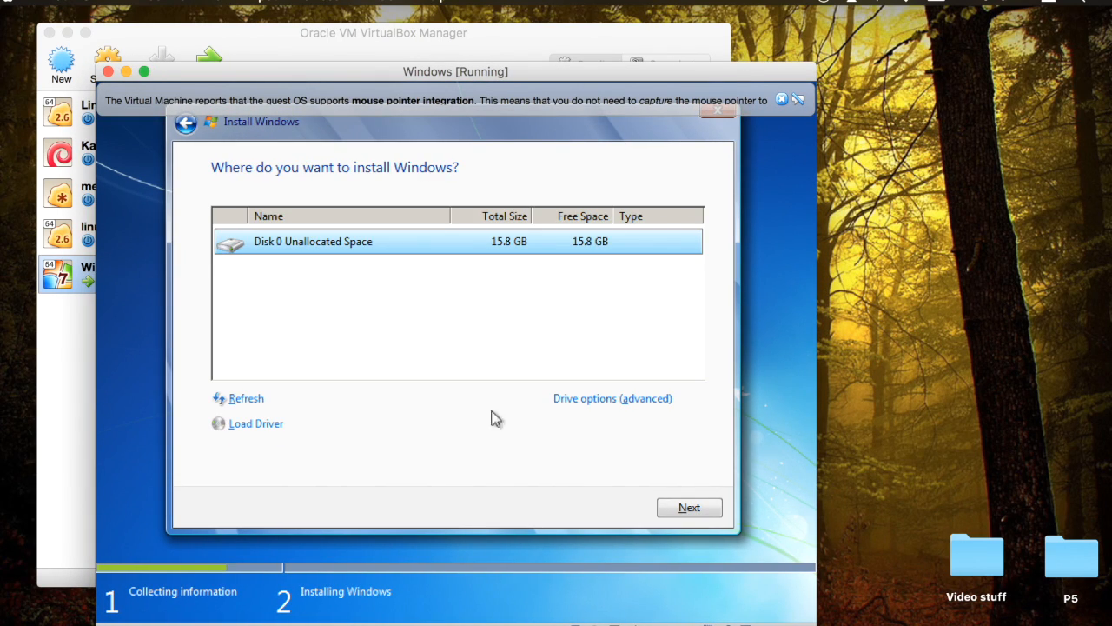
left_click(677, 511)
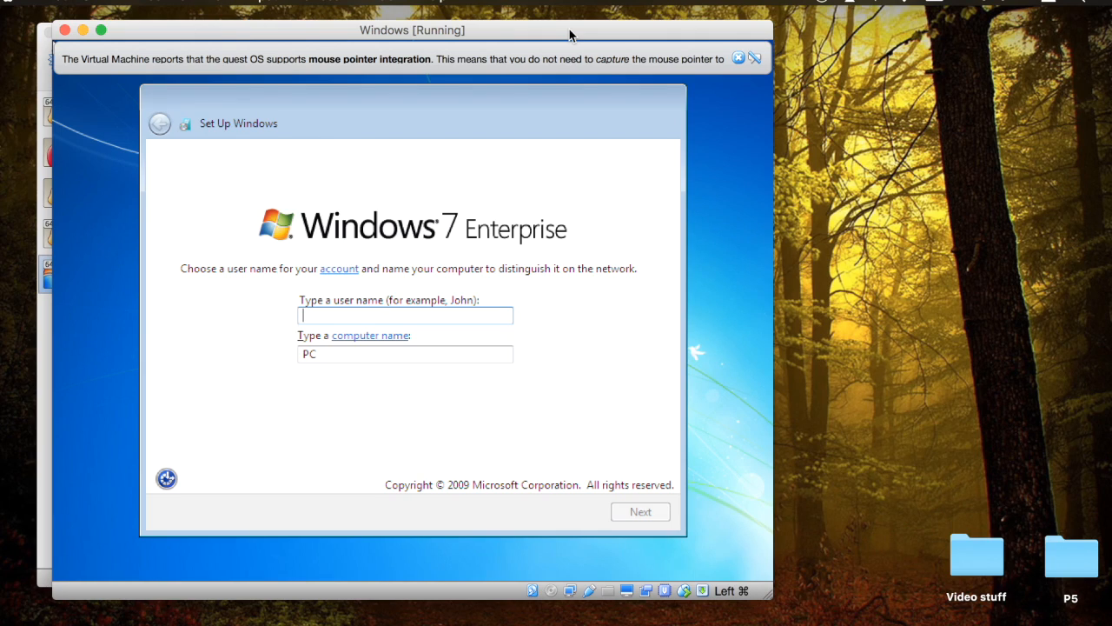
- Enter the account's user name in Windows setup and keep the suggested computer name
type("k")
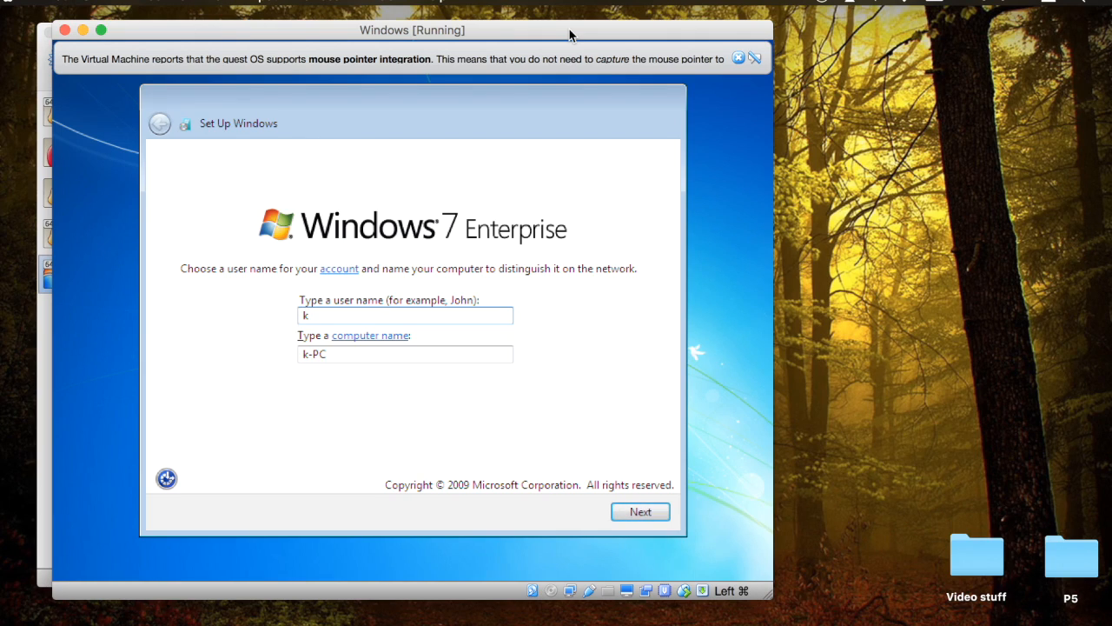
type("Wolf")
left_click(661, 514)
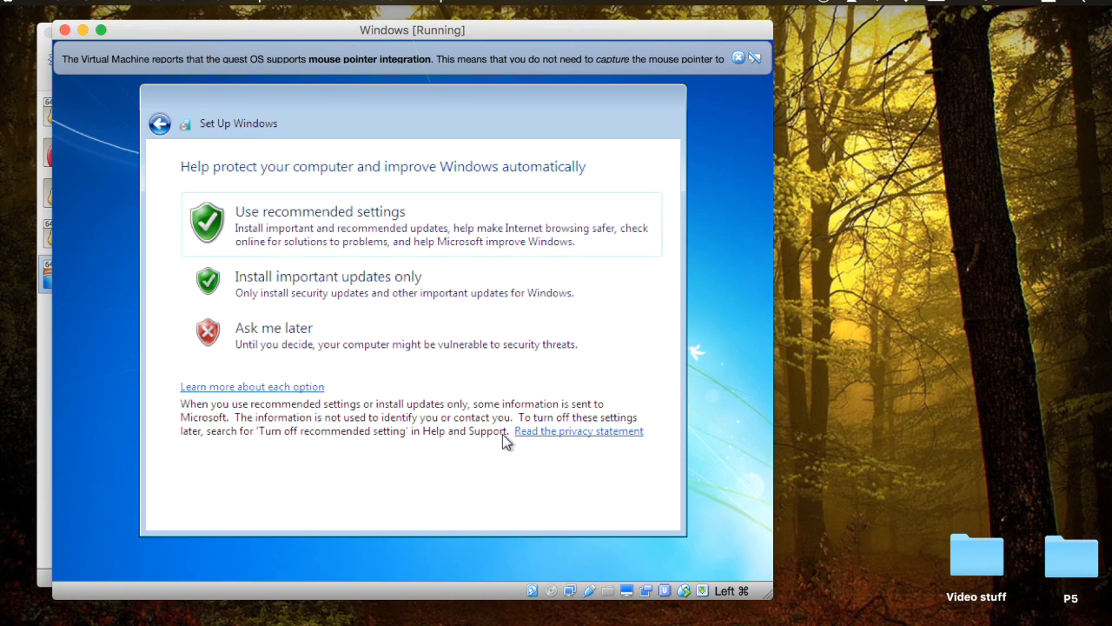
- Finish Windows setup with the recommended protection settings, the Pacific Time zone and the Home network location
left_click(453, 244)
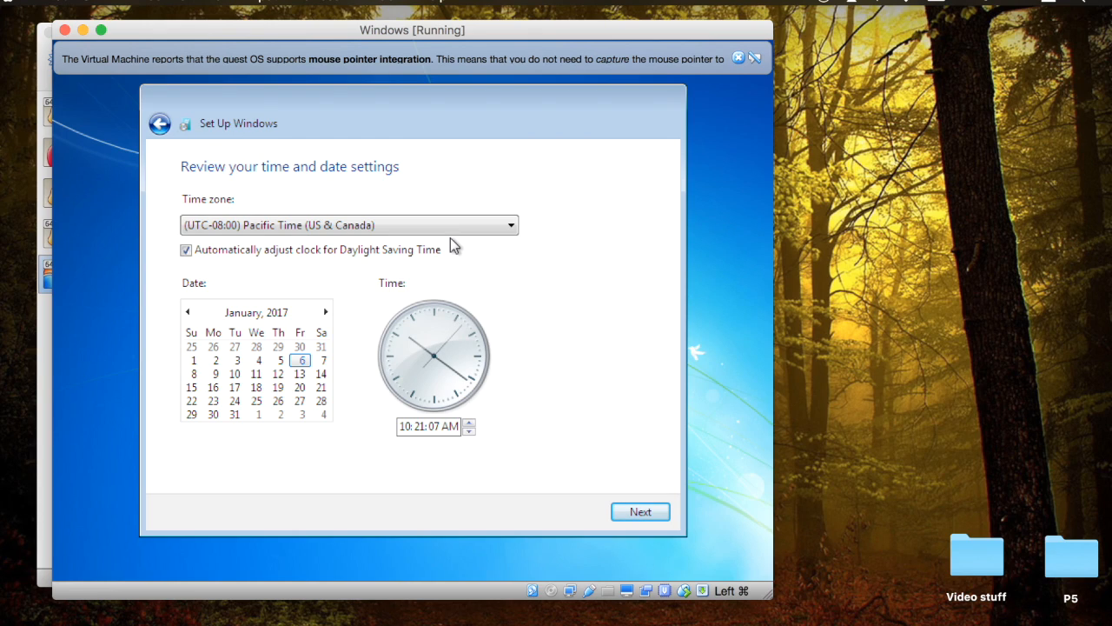
left_click(638, 513)
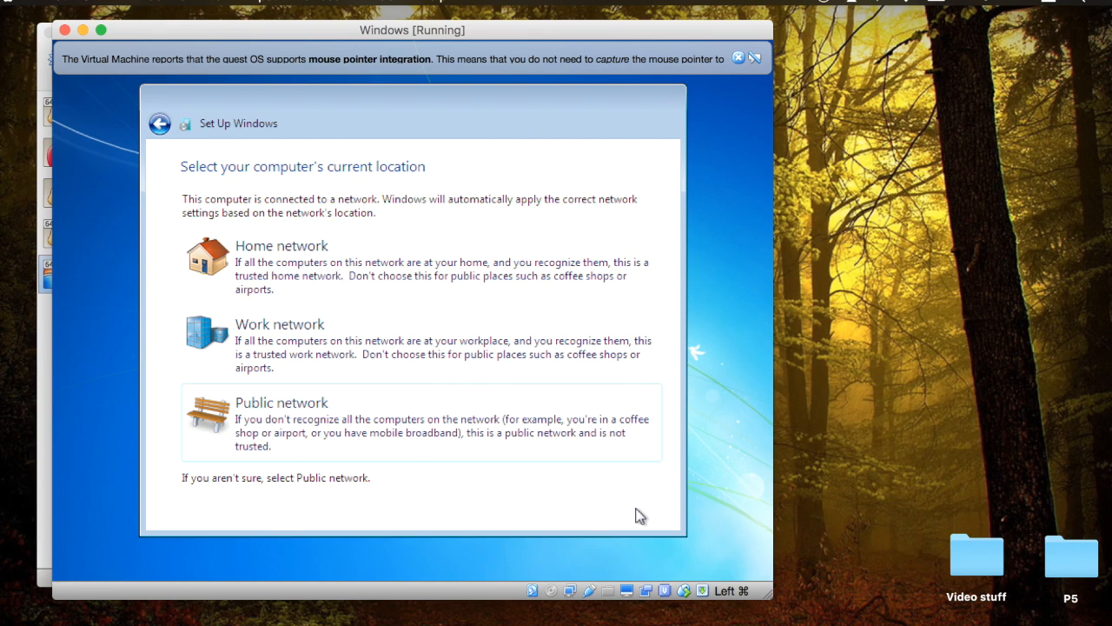
left_click(497, 298)
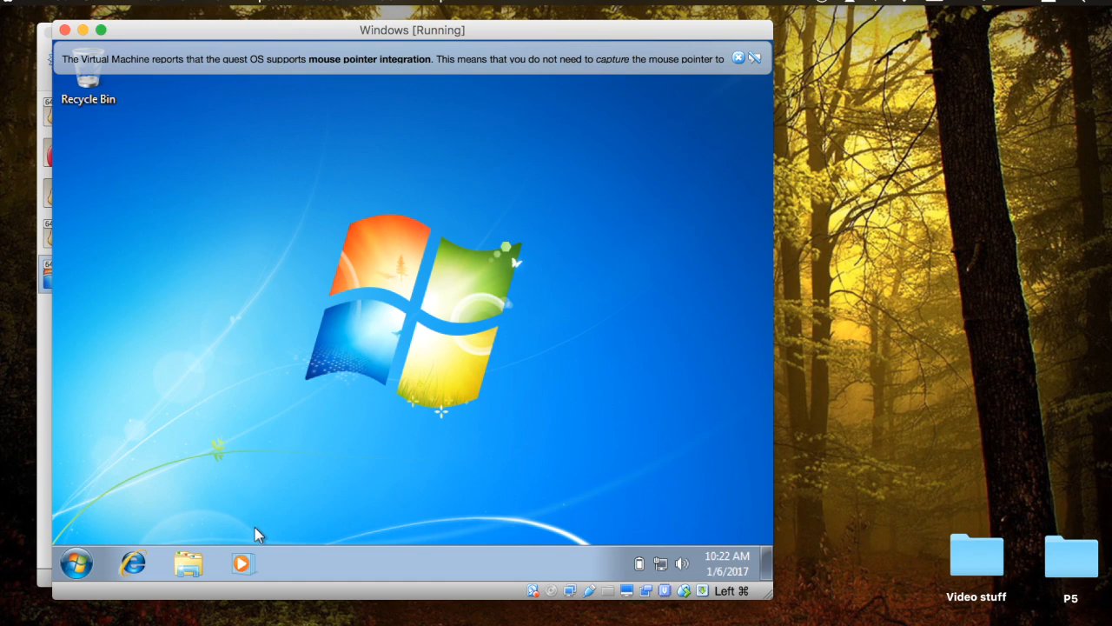
- Open the Start menu of the newly installed Windows 7 to view its programs
left_click(75, 564)
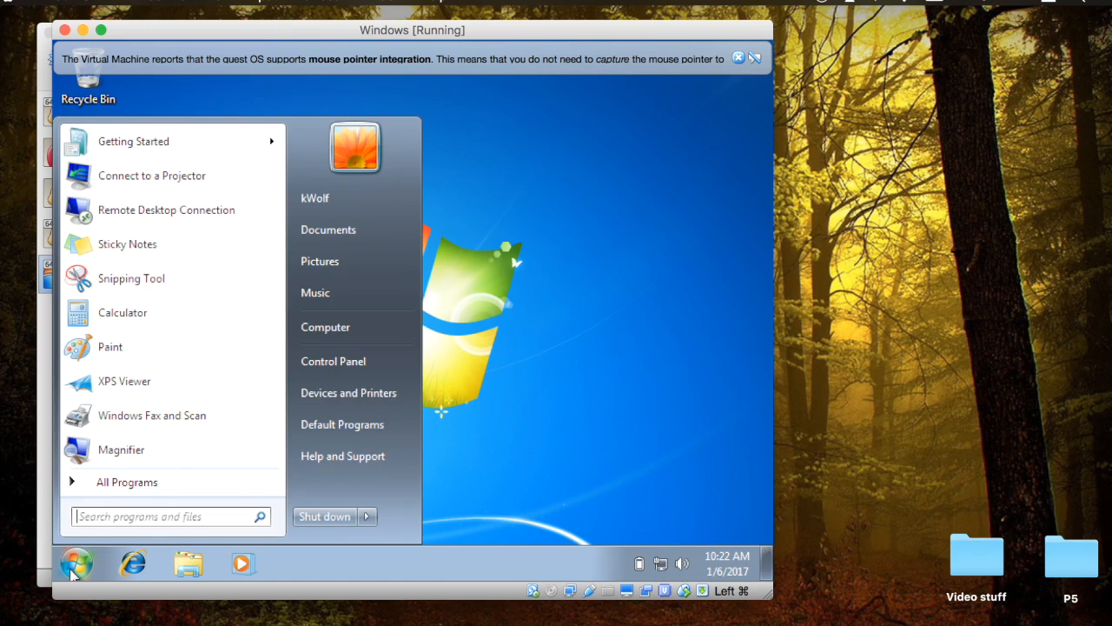